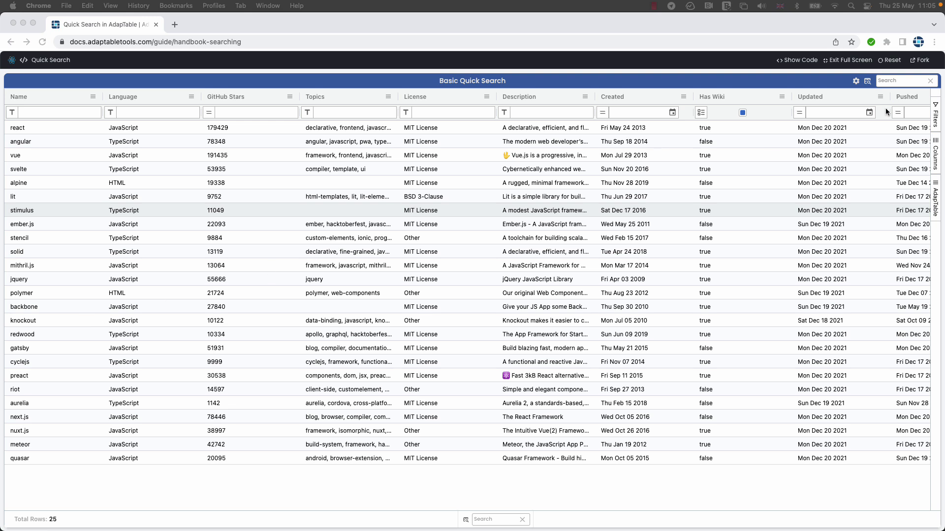
# - Create a new free text column with the column ID "using" and the column name "Using"
pyautogui.click(856, 82)
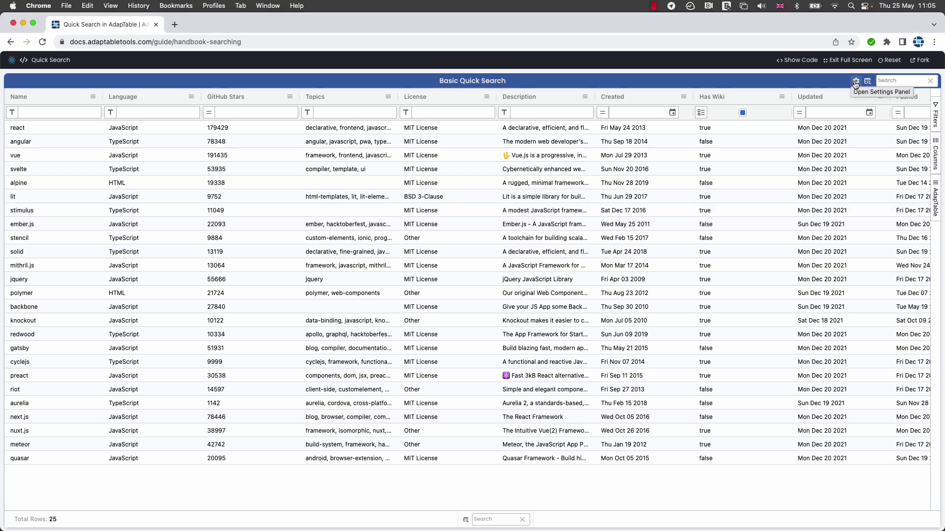
pyautogui.click(857, 82)
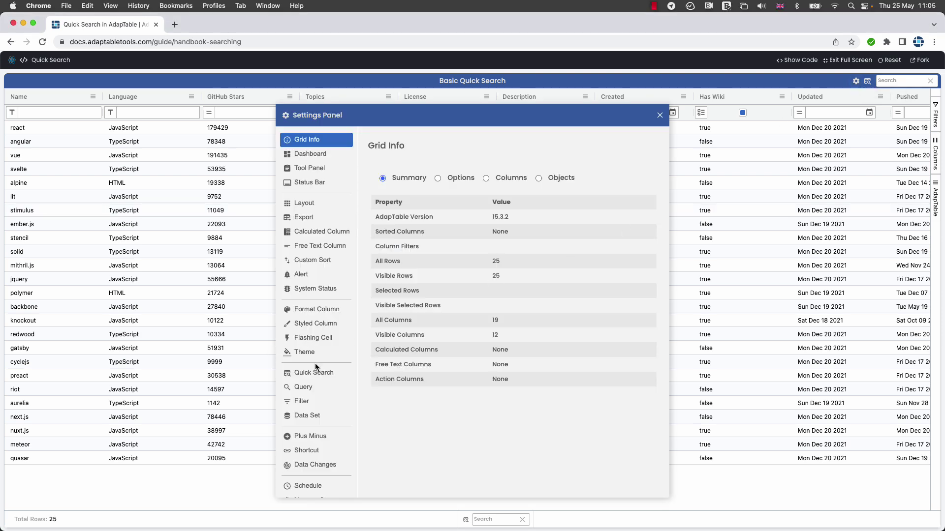
pyautogui.click(315, 246)
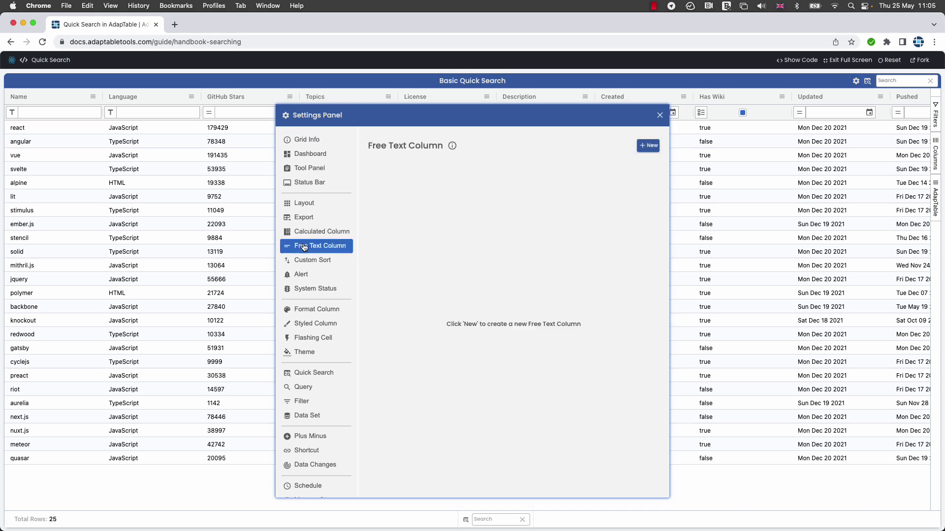
pyautogui.click(649, 145)
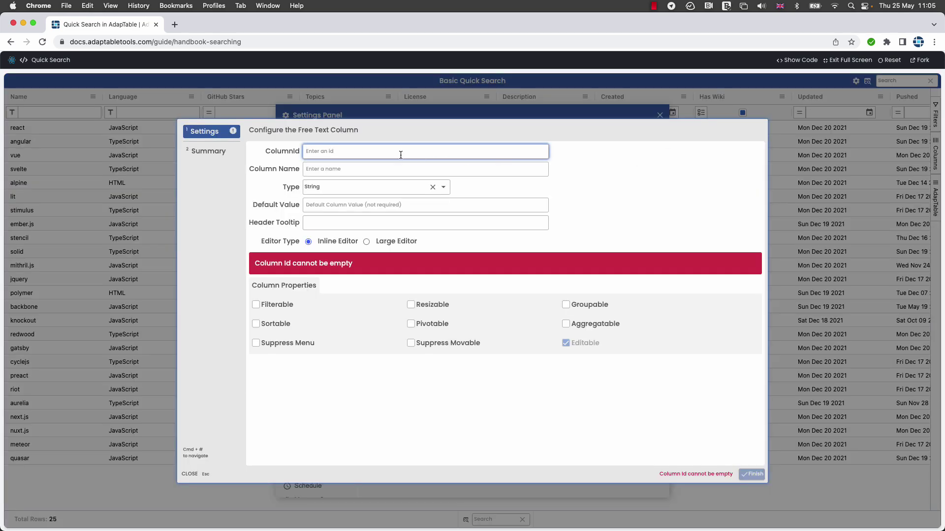
pyautogui.write('using')
pyautogui.press('Tab')
pyautogui.write('Using')
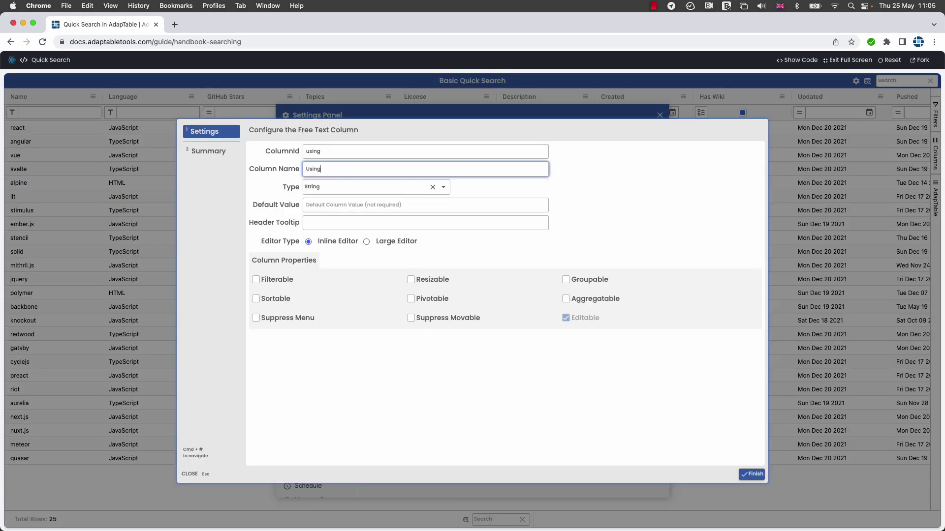
# - Set the column's type to Boolean with an unchecked default value, make it filterable, finish it and close the settings
pyautogui.click(329, 190)
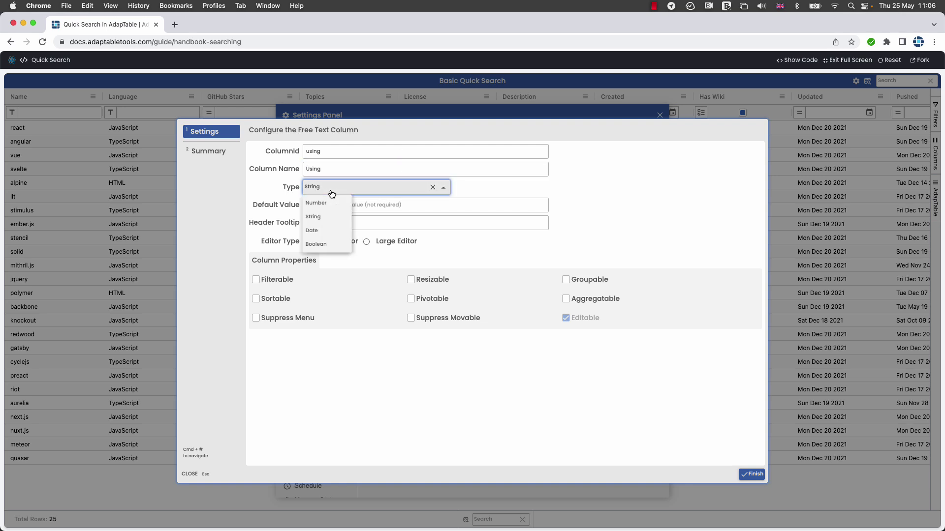
pyautogui.click(317, 244)
pyautogui.click(307, 205)
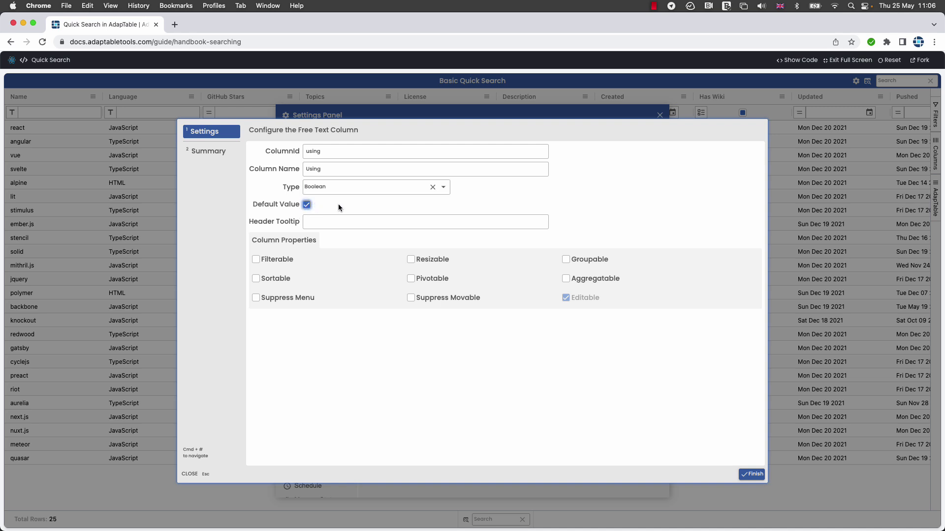
pyautogui.click(307, 205)
pyautogui.click(256, 260)
pyautogui.click(753, 475)
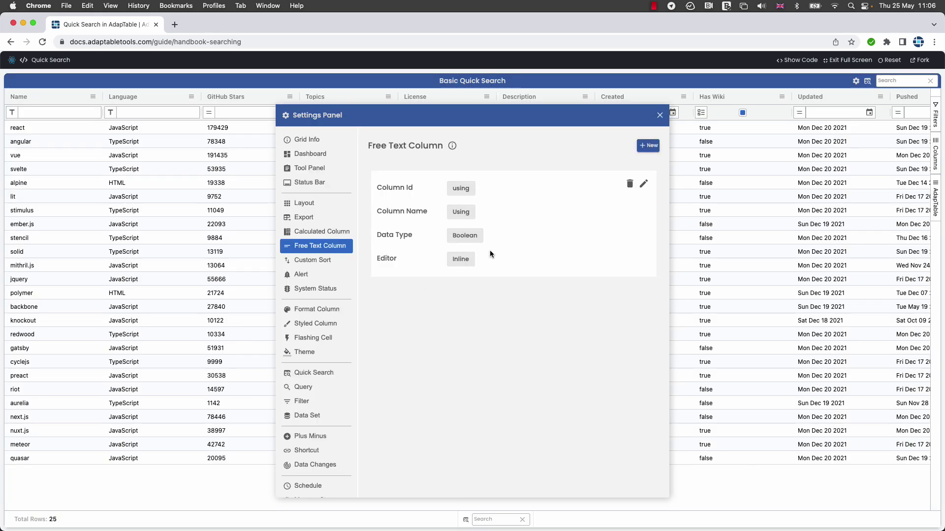
pyautogui.click(662, 118)
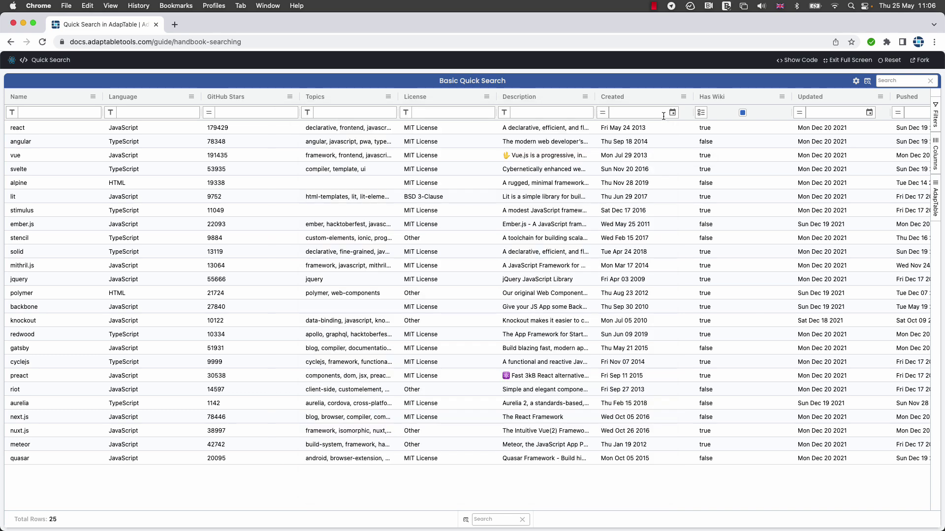
# - Show the Using column in the grid and place it directly after the Language column
pyautogui.click(935, 158)
pyautogui.scroll(-1, 881, 325)
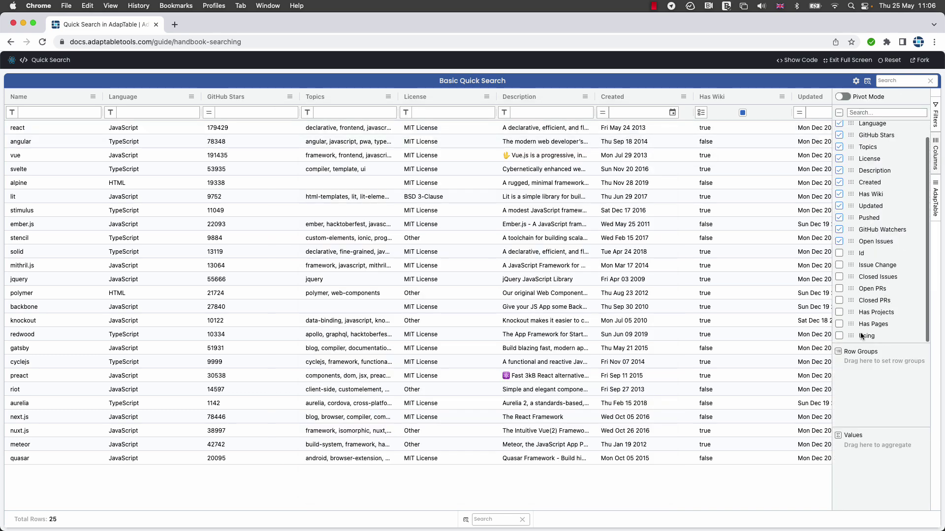
pyautogui.click(839, 336)
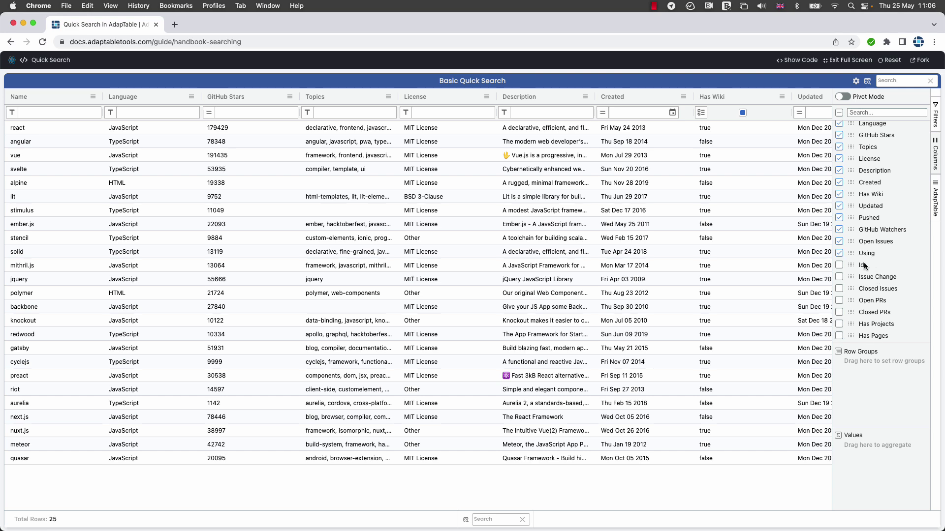
pyautogui.moveTo(853, 255); pyautogui.dragTo(860, 136)
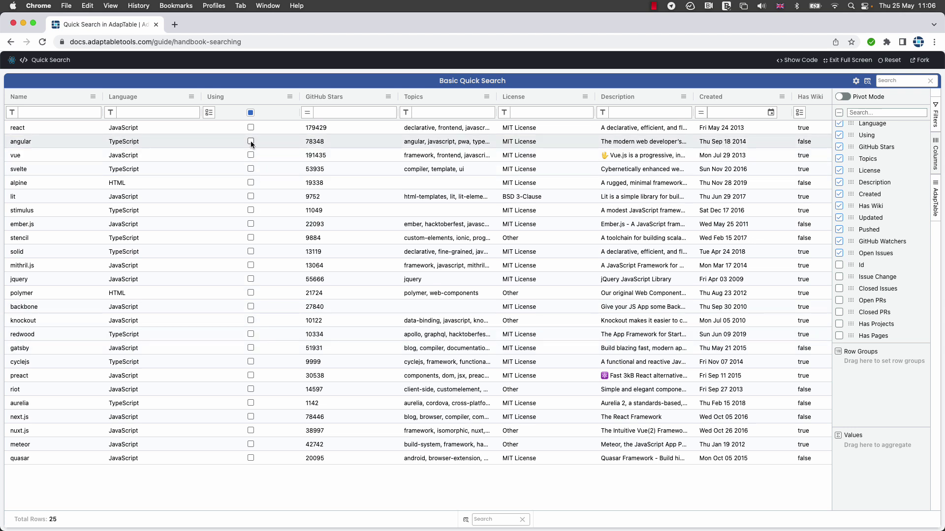
# - Mark react, angular, stimulus, ember.js and backbone as checked in the Using column
pyautogui.click(250, 128)
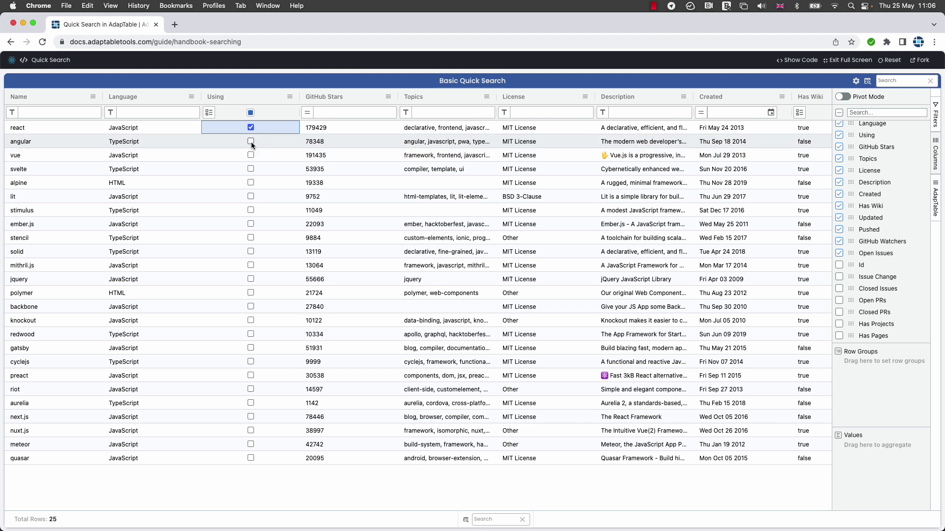
pyautogui.click(251, 141)
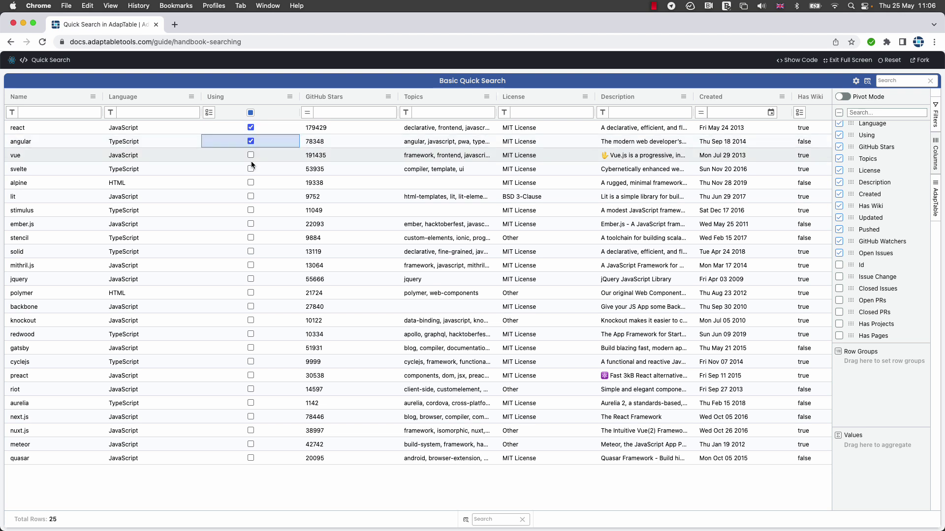
pyautogui.click(251, 210)
pyautogui.click(250, 224)
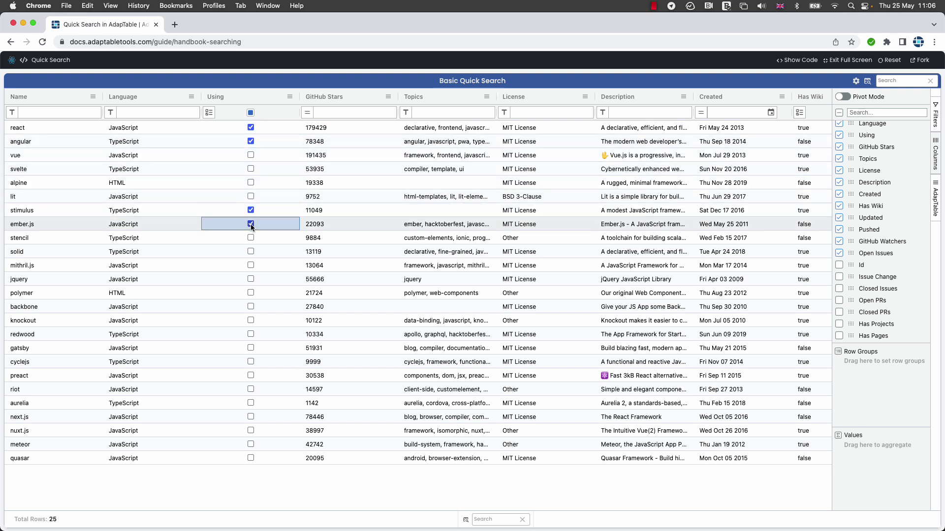
pyautogui.click(251, 306)
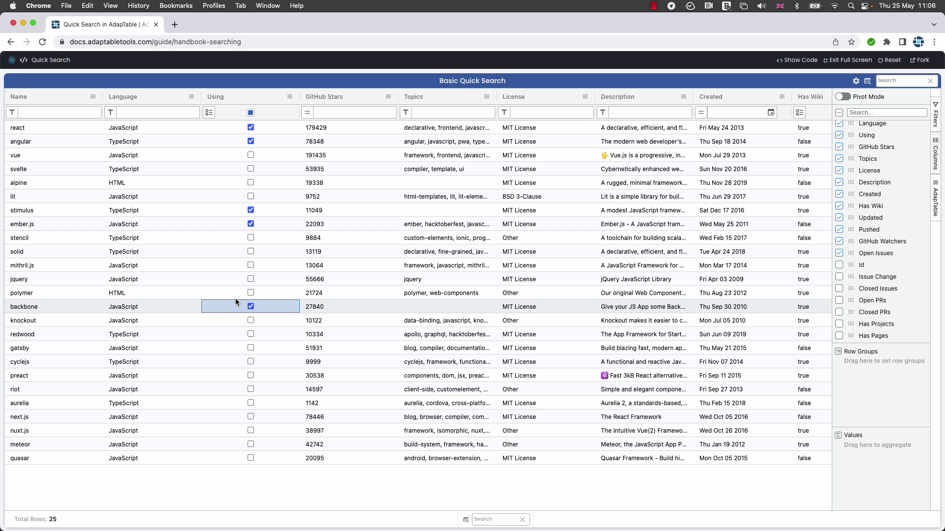
pyautogui.click(217, 264)
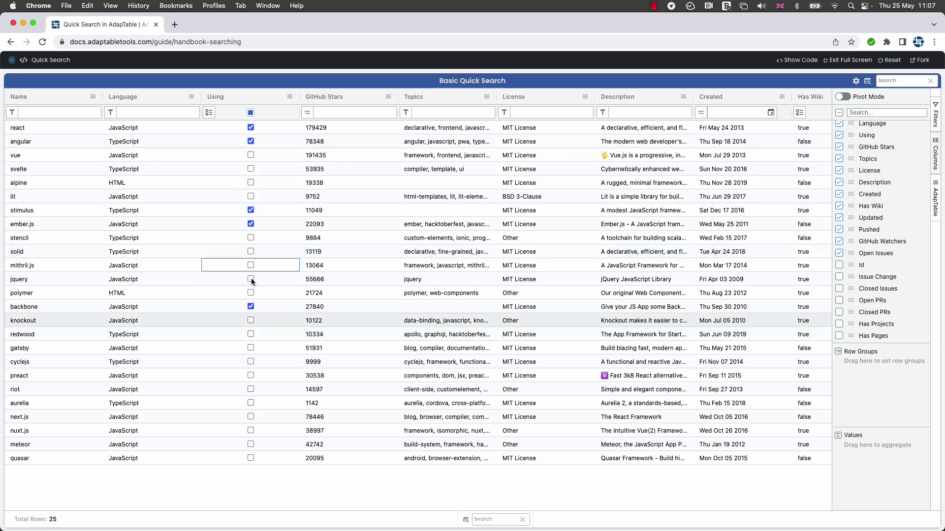
# - Filter the Using column by True and clear that filter again
pyautogui.click(209, 113)
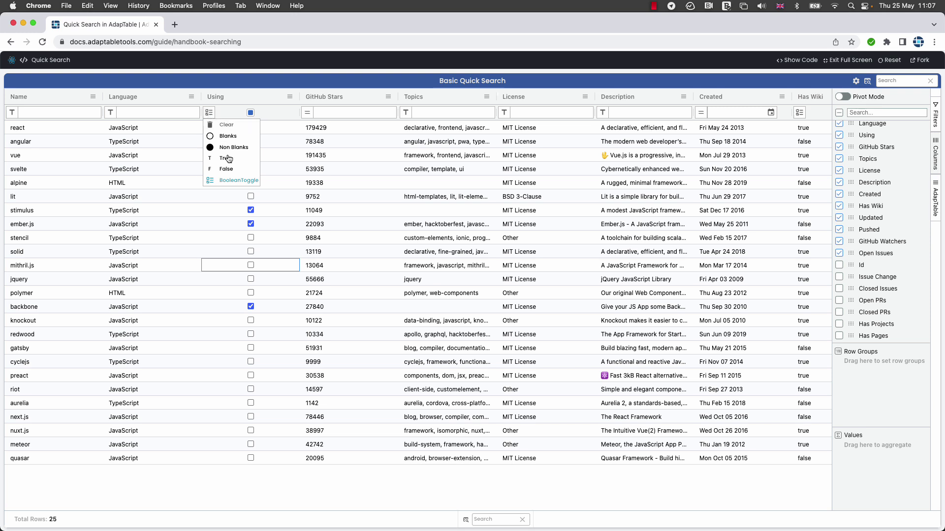
pyautogui.click(221, 158)
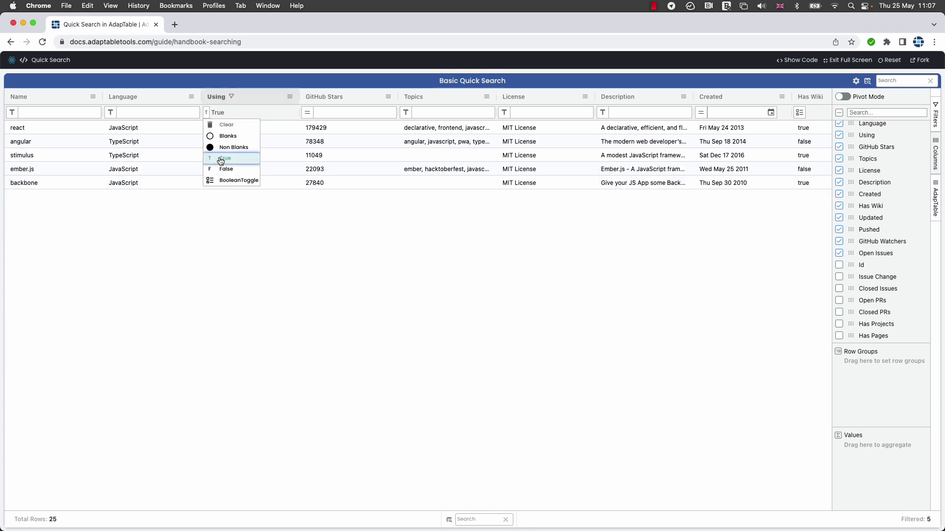
pyautogui.click(208, 112)
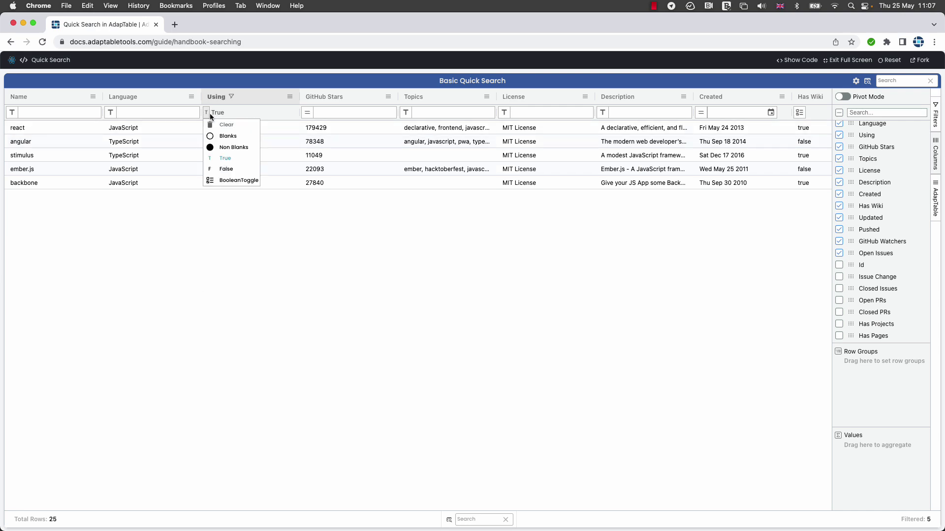
pyautogui.click(220, 125)
pyautogui.click(191, 361)
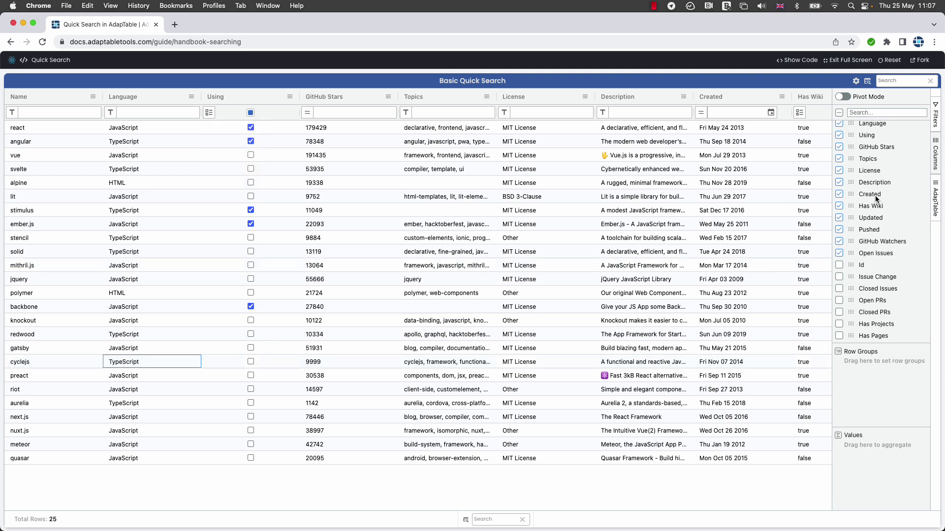
# - Run the query [using]=TRUE on the grid from the AdapTable tools
pyautogui.click(935, 217)
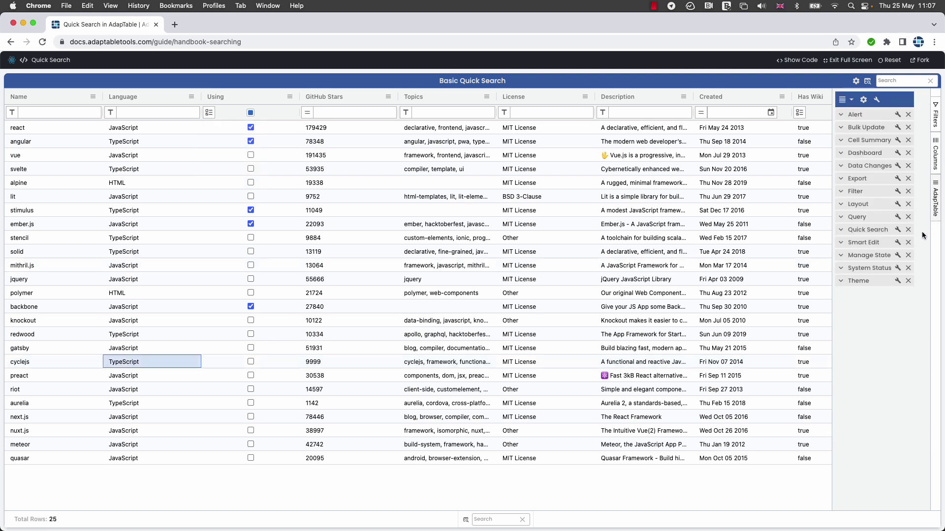
pyautogui.click(841, 217)
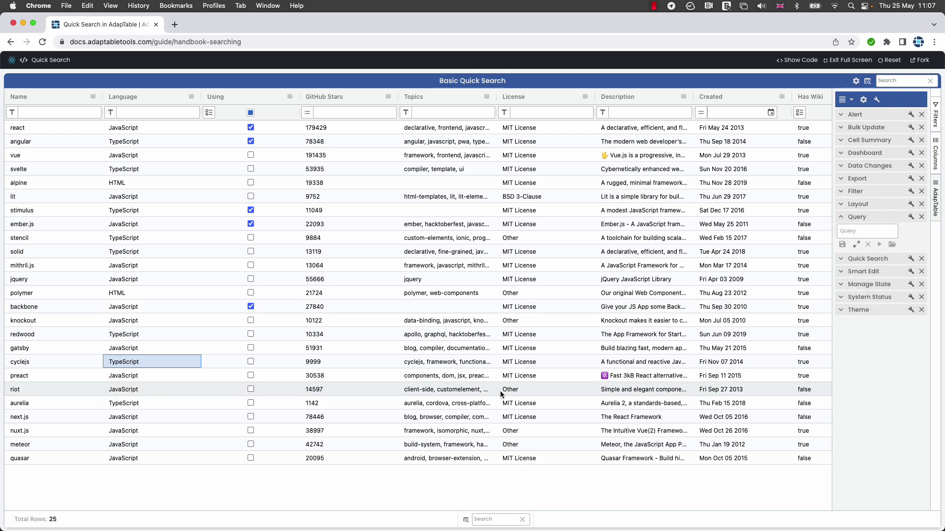
pyautogui.click(850, 233)
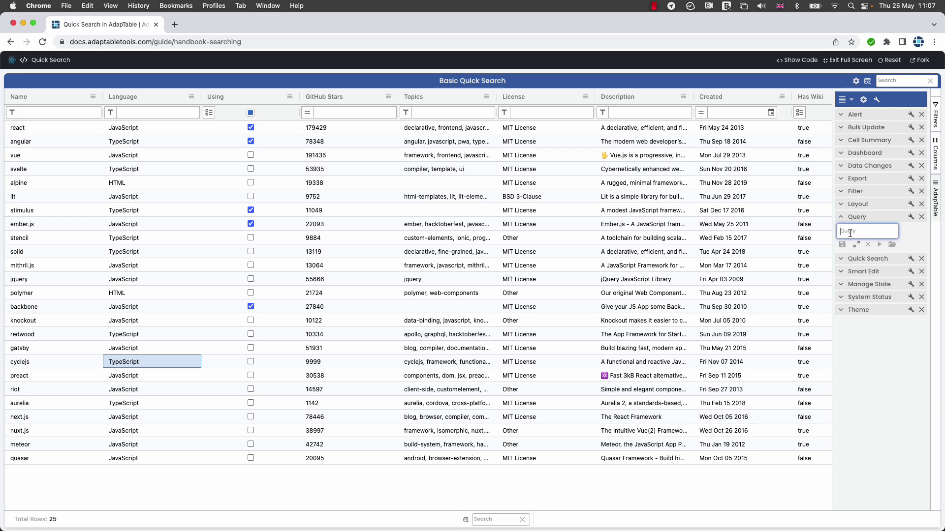
pyautogui.write('[using]=TRUE')
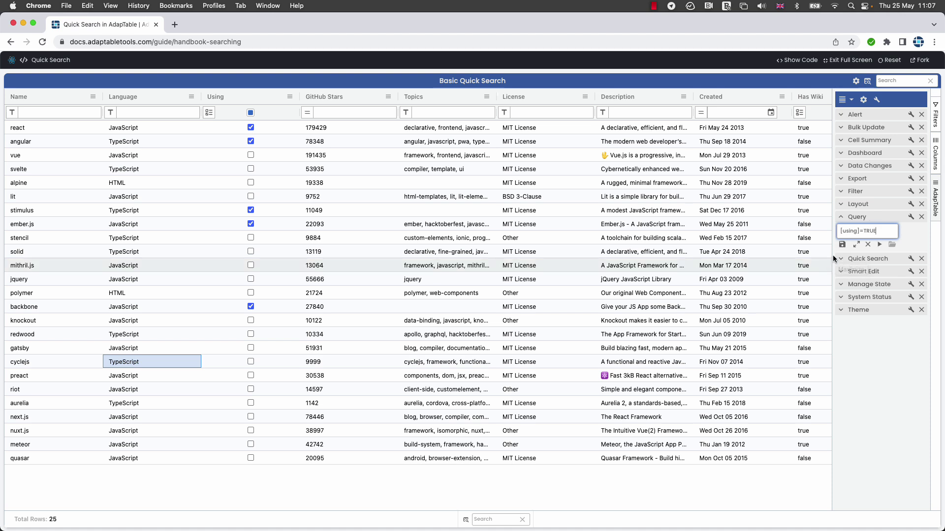
pyautogui.click(880, 245)
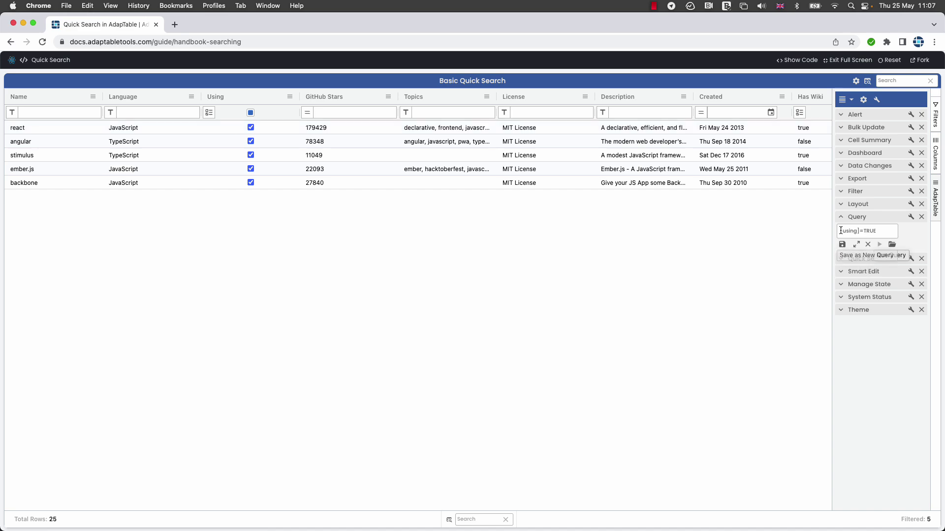
# - Clear the query and filter the Using column by True instead
pyautogui.click(867, 245)
pyautogui.click(209, 113)
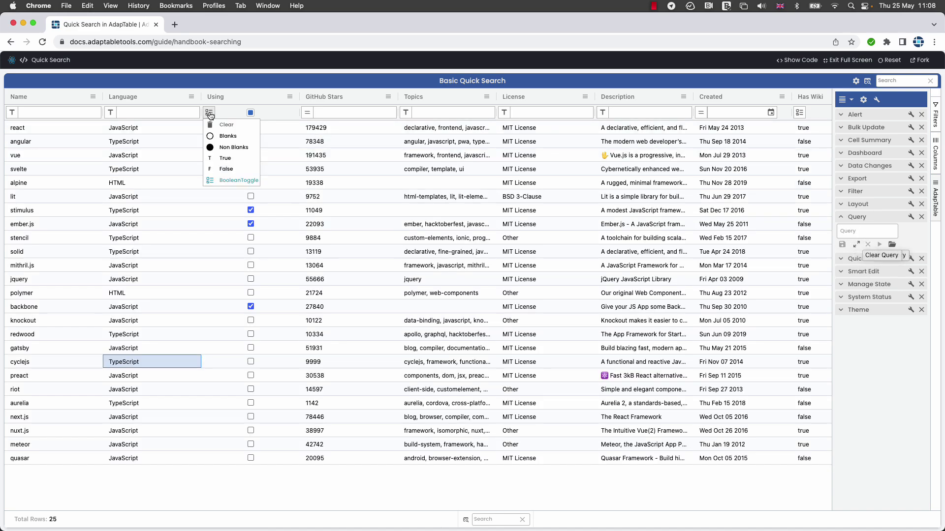
pyautogui.click(226, 159)
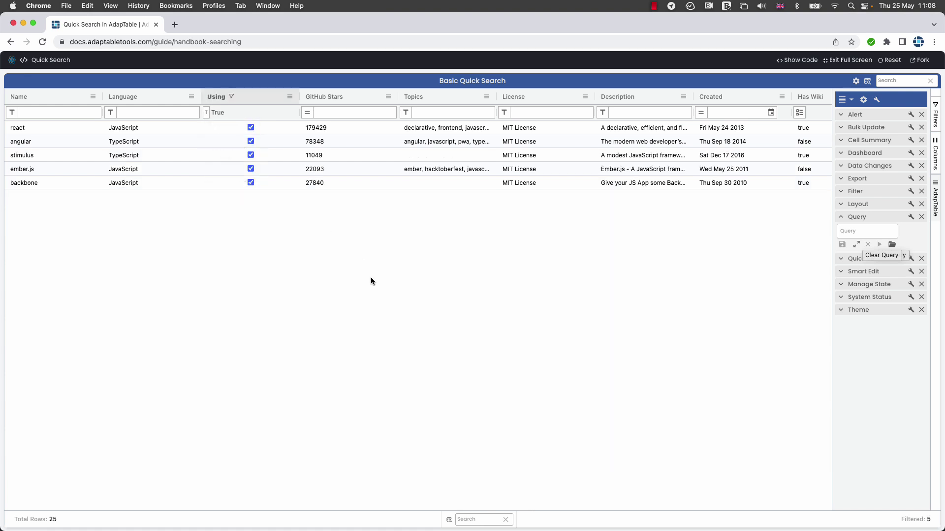